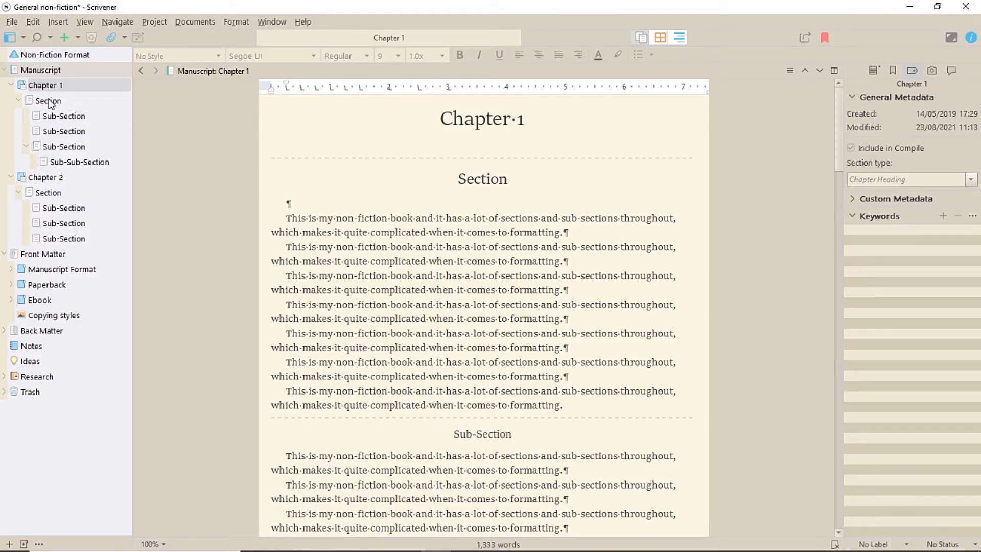
- Link the Section document into Chapter 1's text by dropping it from the binder below the chapter title
{"action": "left_click_drag", "start_coordinate": [49, 102], "coordinate": [470, 138]}
{"action": "left_click", "coordinate": [308, 145]}
{"action": "left_click", "coordinate": [308, 146]}
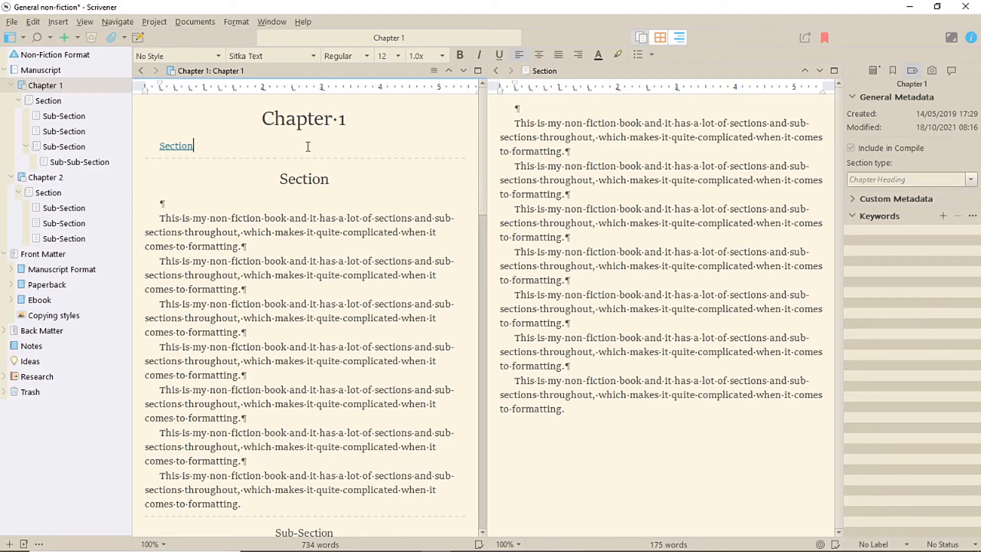
- Select the three Sub-Section documents and insert links to them at the top of the Section document
{"action": "left_click", "coordinate": [70, 121]}
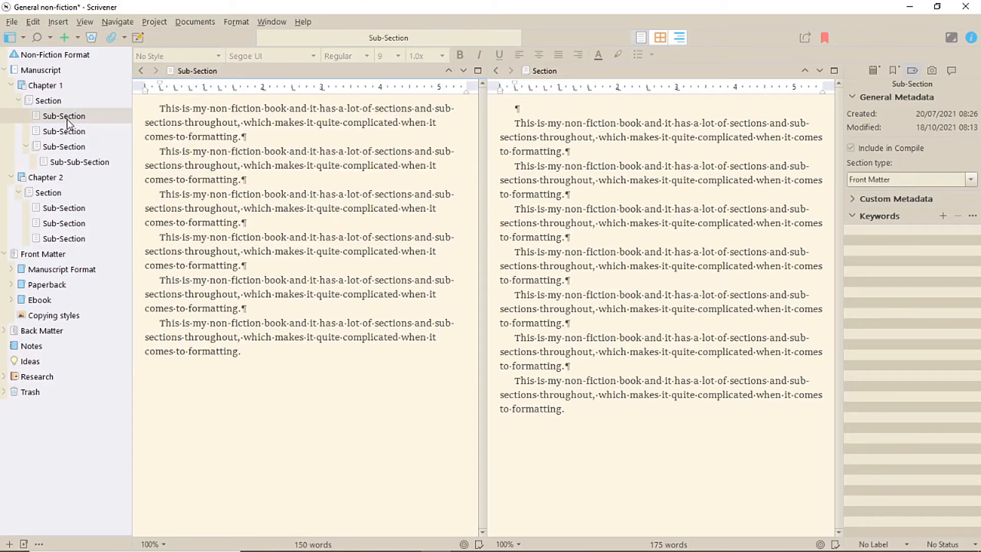
{"action": "left_click", "coordinate": [56, 151], "text": "shift"}
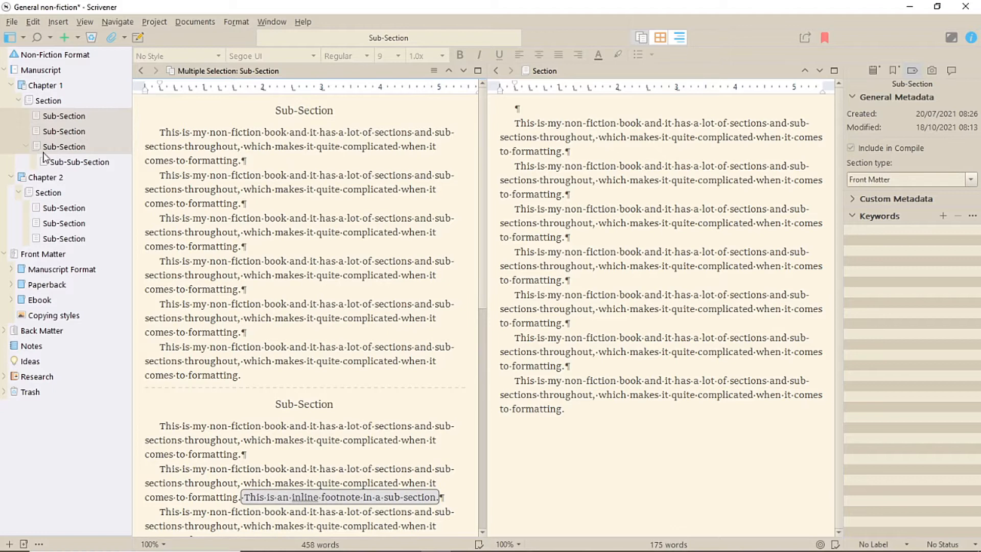
{"action": "left_click_drag", "start_coordinate": [47, 122], "coordinate": [598, 116]}
{"action": "left_click", "coordinate": [47, 100]}
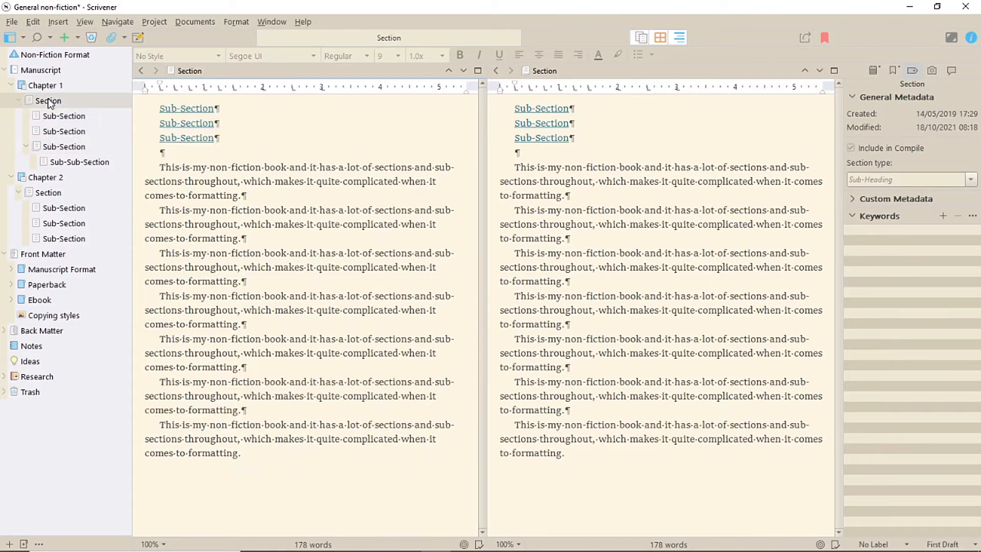
- Copy Section through Sub-Sub-Section as document links and paste them on a new line below the existing links in Section
{"action": "left_click", "coordinate": [81, 161], "text": "shift"}
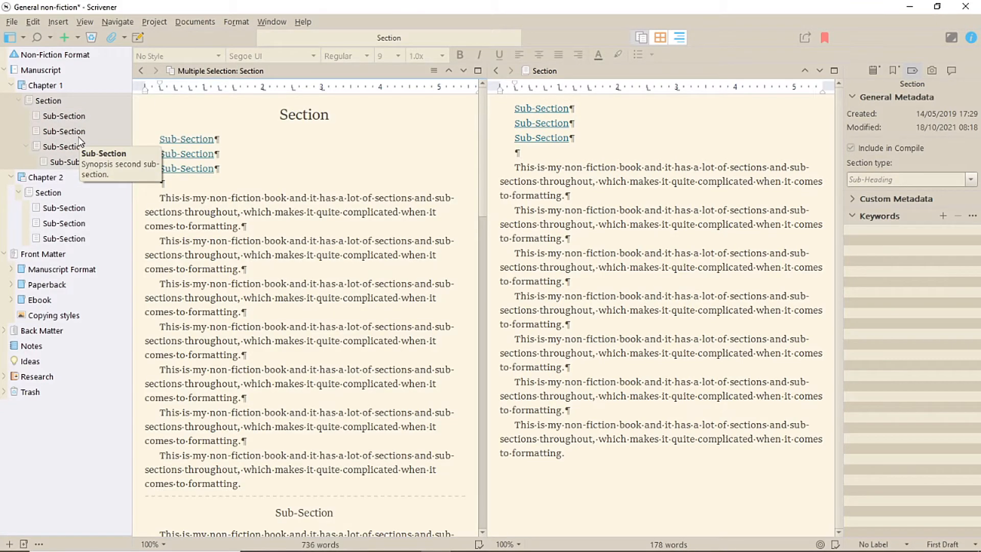
{"action": "left_click", "coordinate": [33, 21]}
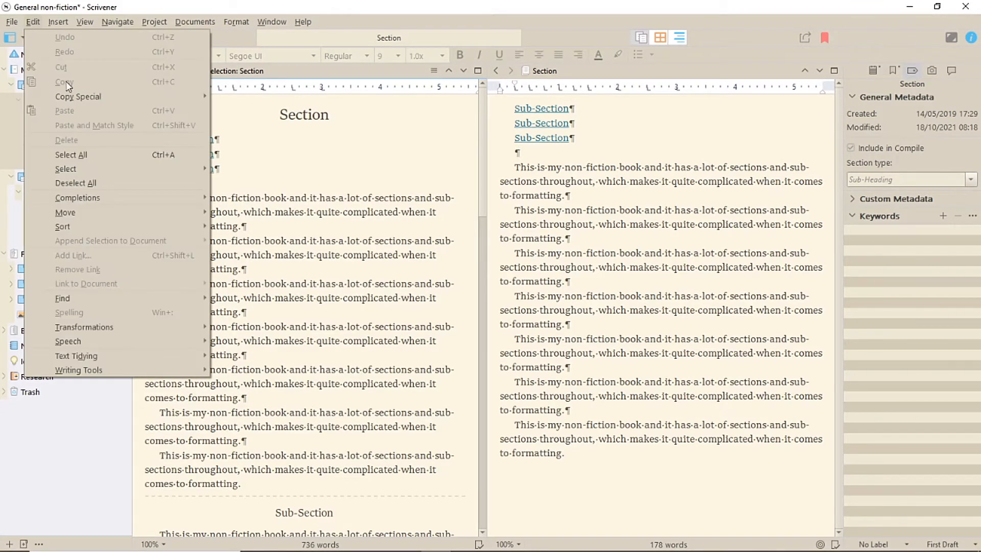
{"action": "mouse_move", "coordinate": [64, 97]}
{"action": "left_click", "coordinate": [285, 142]}
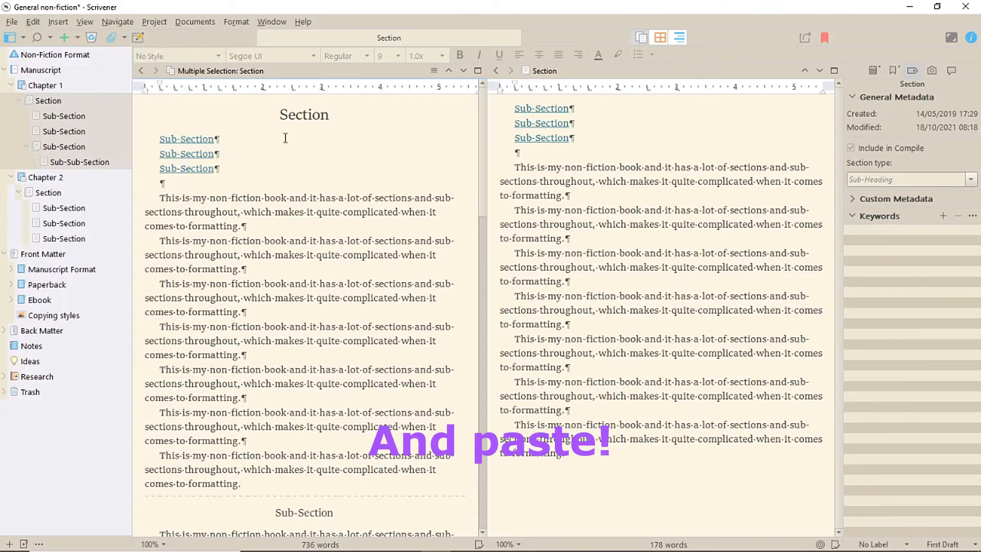
{"action": "left_click", "coordinate": [554, 156]}
{"action": "key", "text": "Return"}
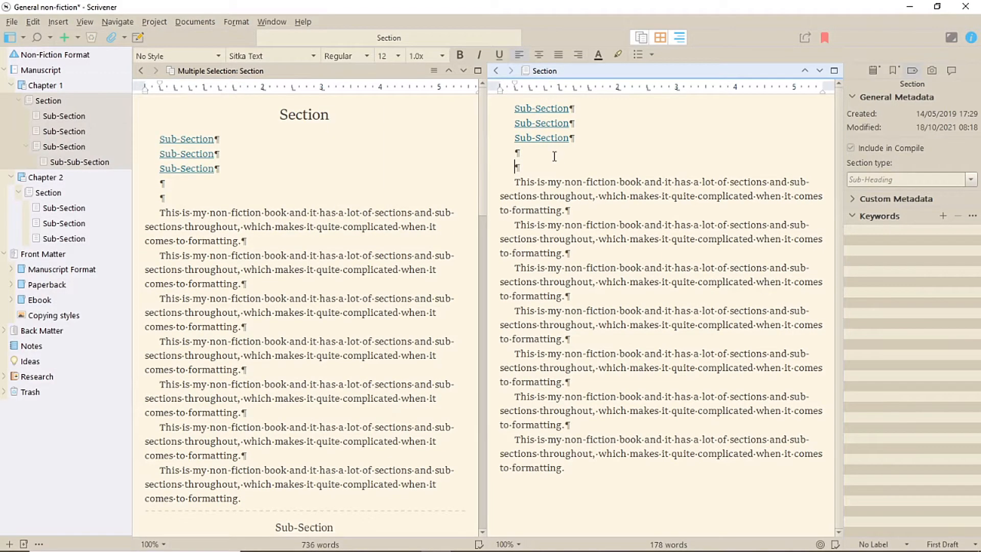
{"action": "key", "text": "ctrl+v"}
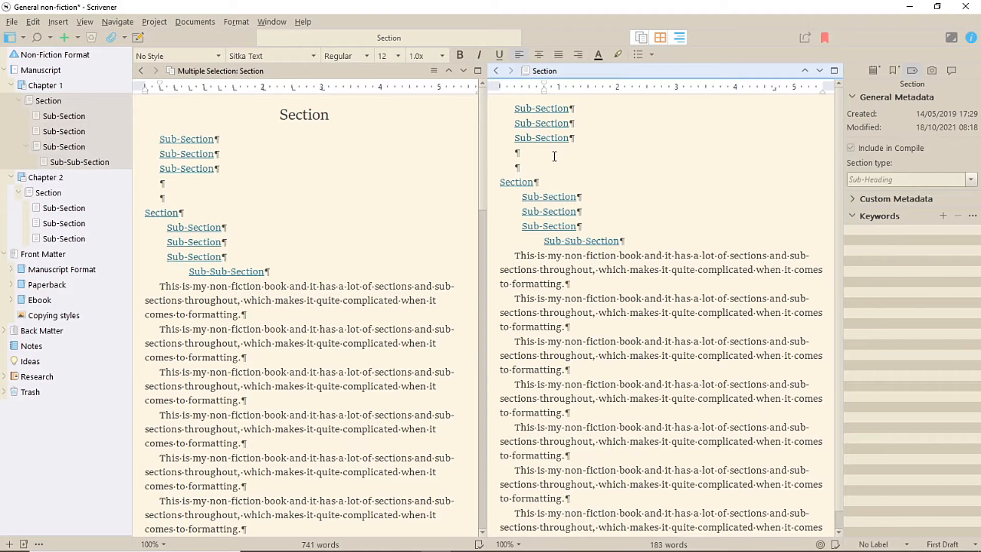
- Link the word "formatting" in the second paragraph to the Manuscript Format document and open the link
{"action": "scroll", "coordinate": [310, 348], "scroll_direction": "down", "scroll_amount": 2}
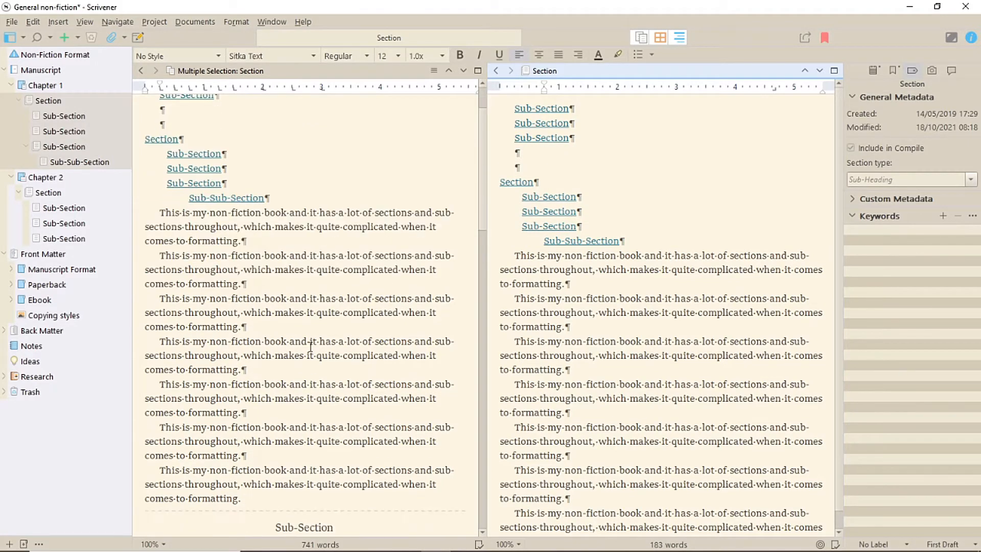
{"action": "double_click", "coordinate": [208, 327]}
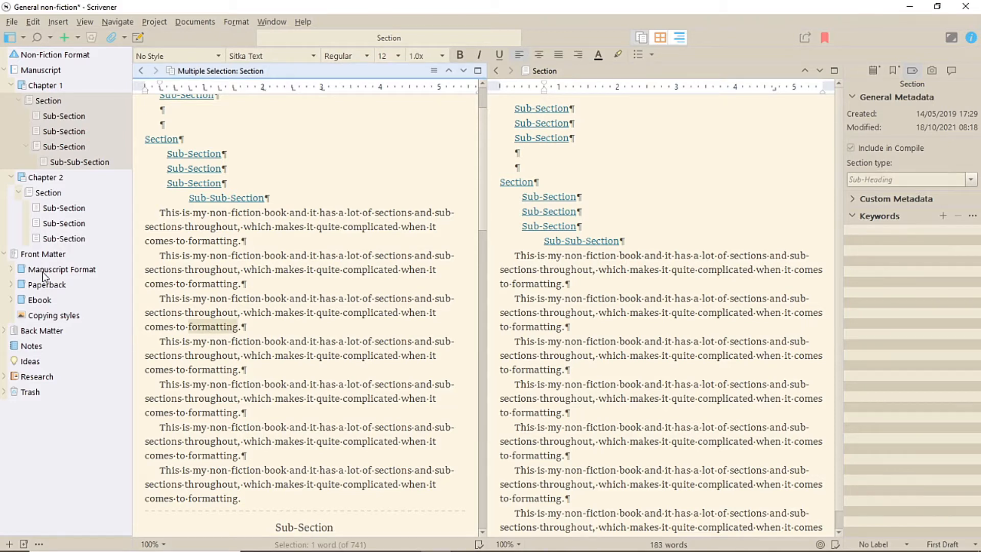
{"action": "left_click_drag", "start_coordinate": [26, 273], "coordinate": [211, 327]}
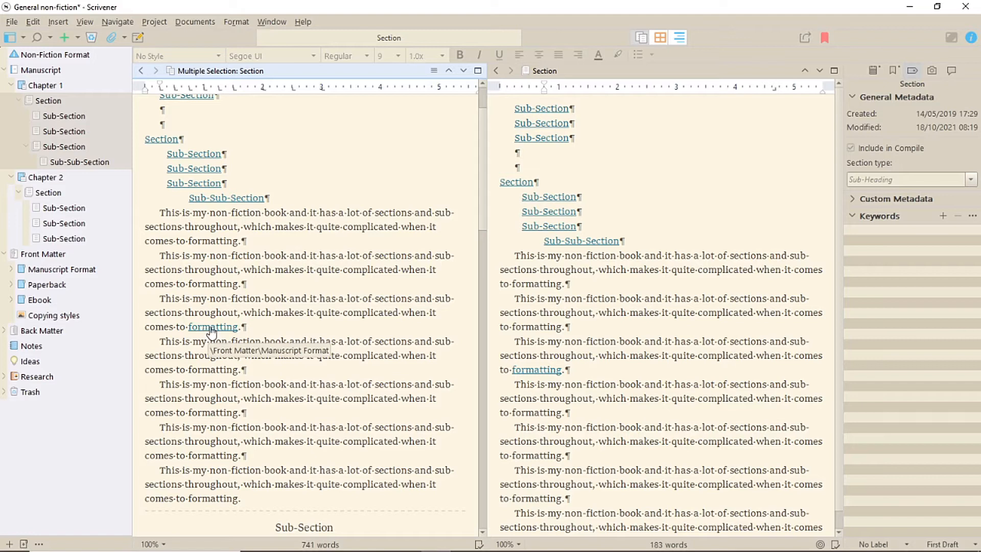
{"action": "left_click", "coordinate": [211, 330]}
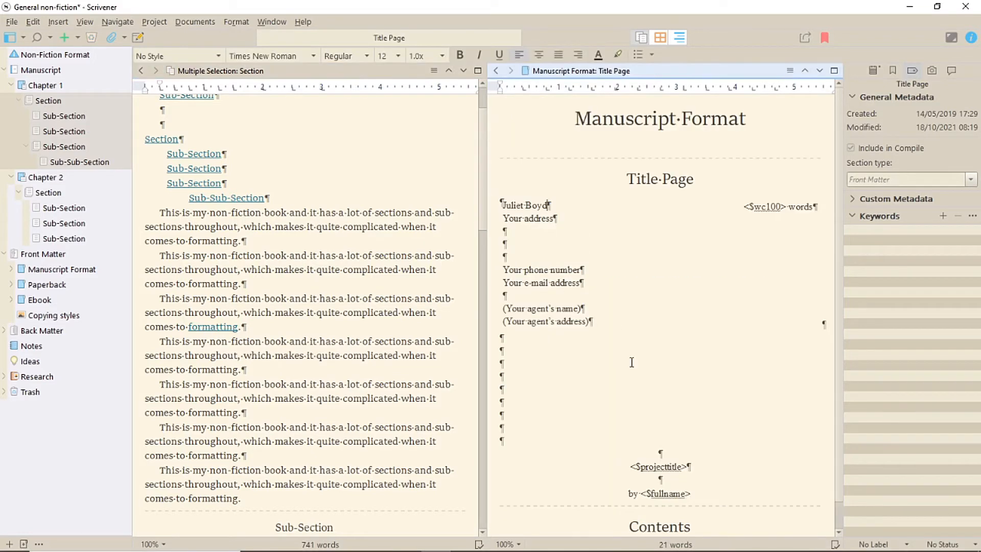
{"action": "left_click", "coordinate": [276, 312]}
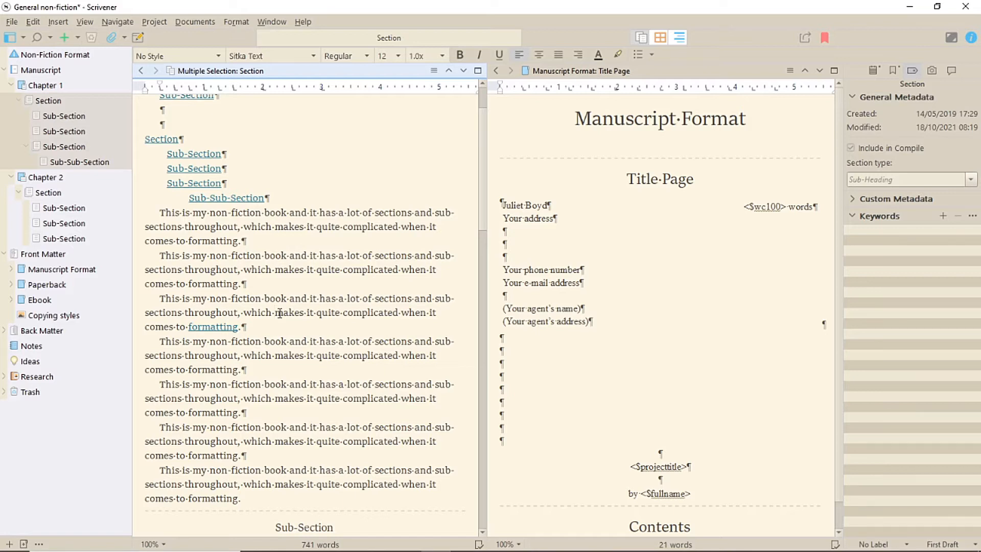
- Select the words "my non-fiction book" and open a new document link dialog for them, comparing its new and existing document options
{"action": "left_click_drag", "start_coordinate": [195, 256], "coordinate": [287, 252]}
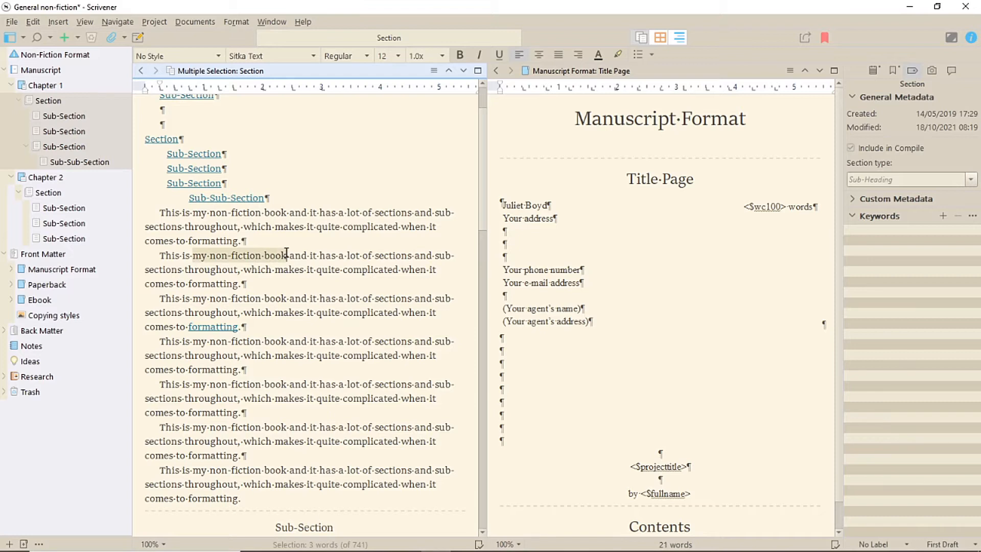
{"action": "right_click", "coordinate": [254, 255]}
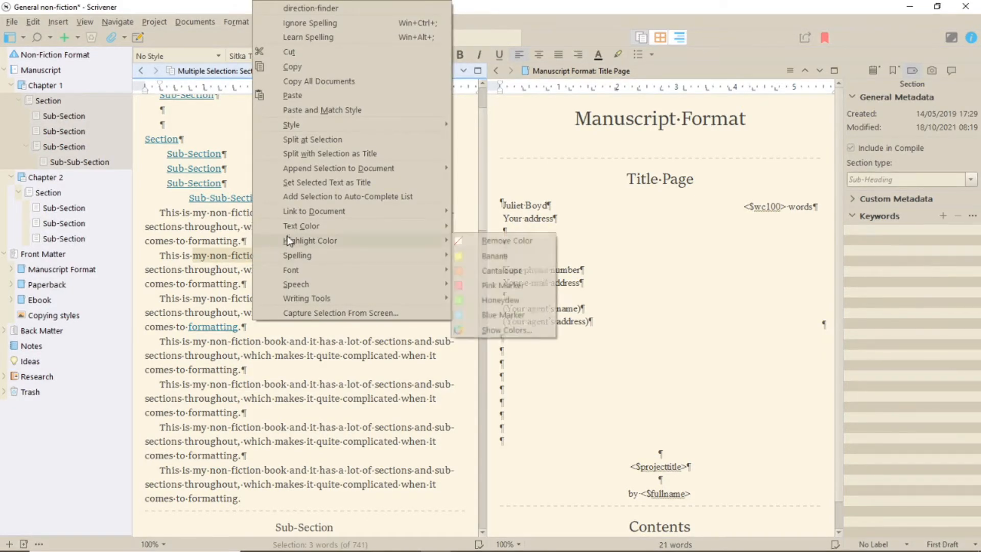
{"action": "mouse_move", "coordinate": [325, 214]}
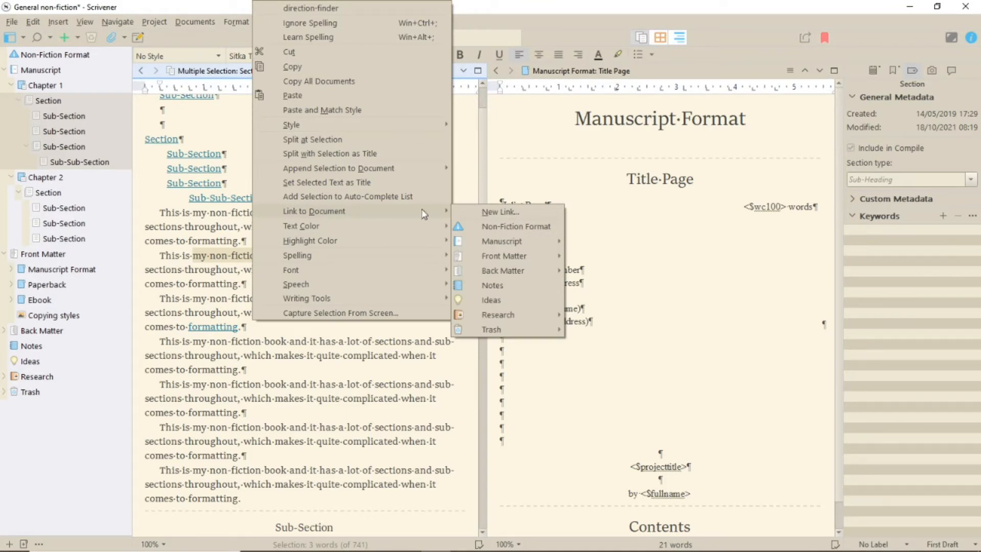
{"action": "left_click", "coordinate": [485, 211]}
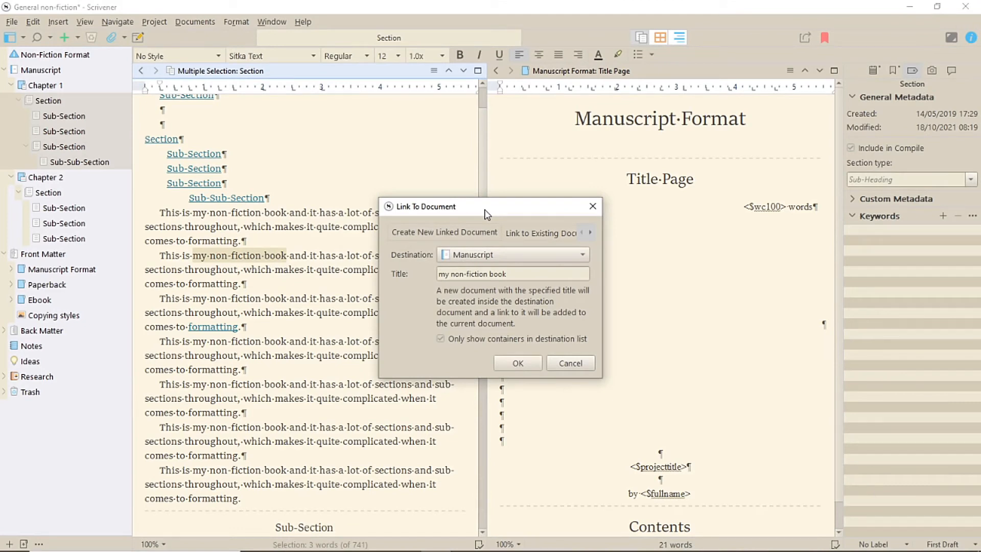
{"action": "left_click", "coordinate": [525, 236]}
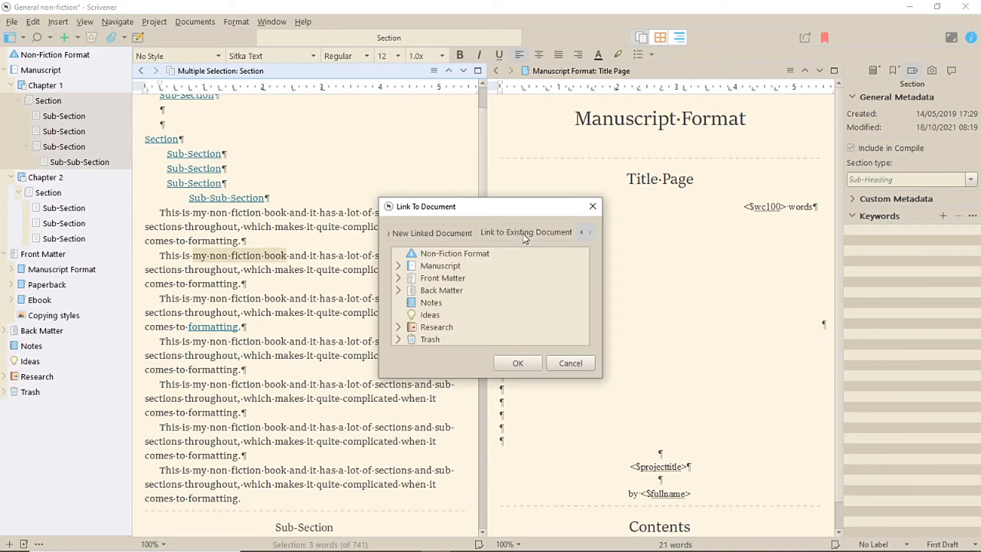
{"action": "left_click", "coordinate": [426, 234]}
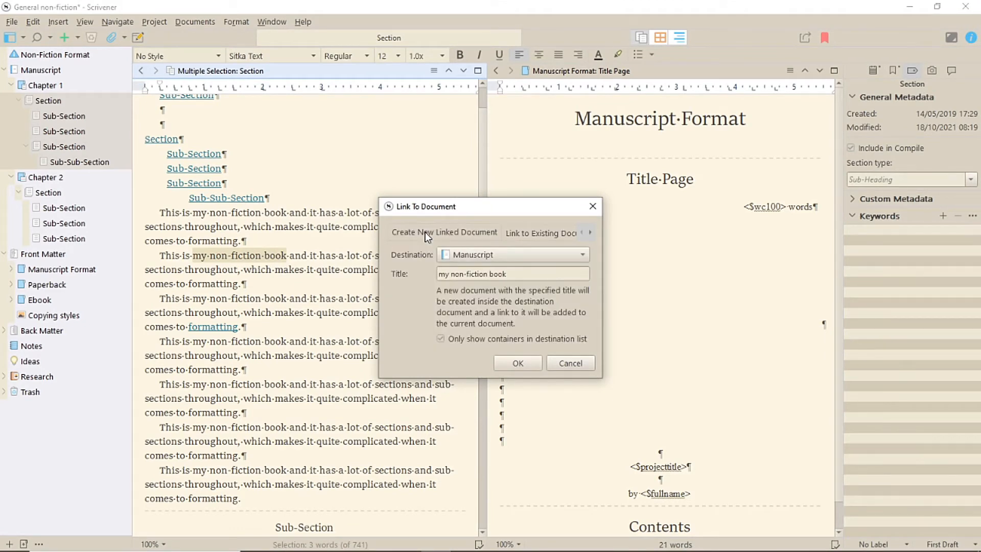
{"action": "left_click", "coordinate": [542, 256]}
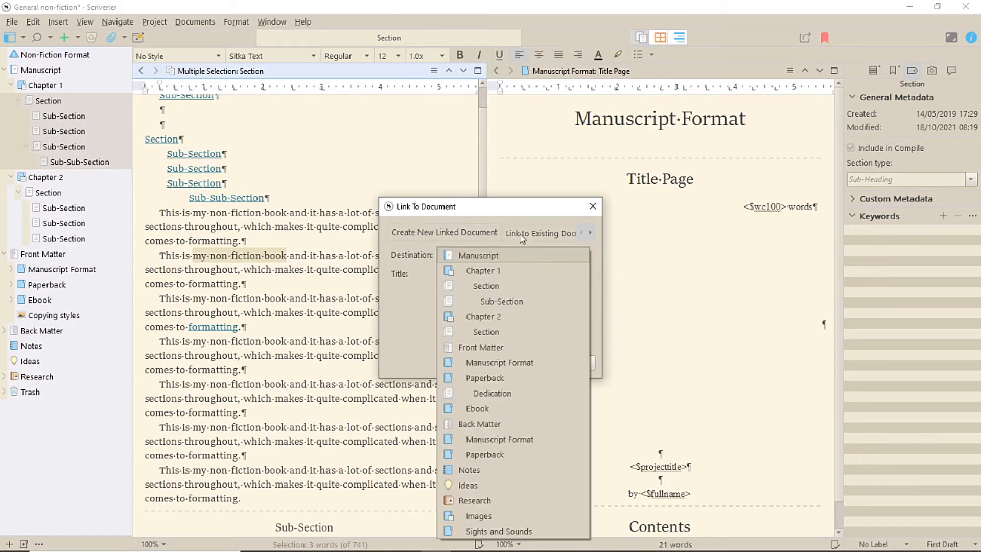
{"action": "left_click", "coordinate": [489, 211]}
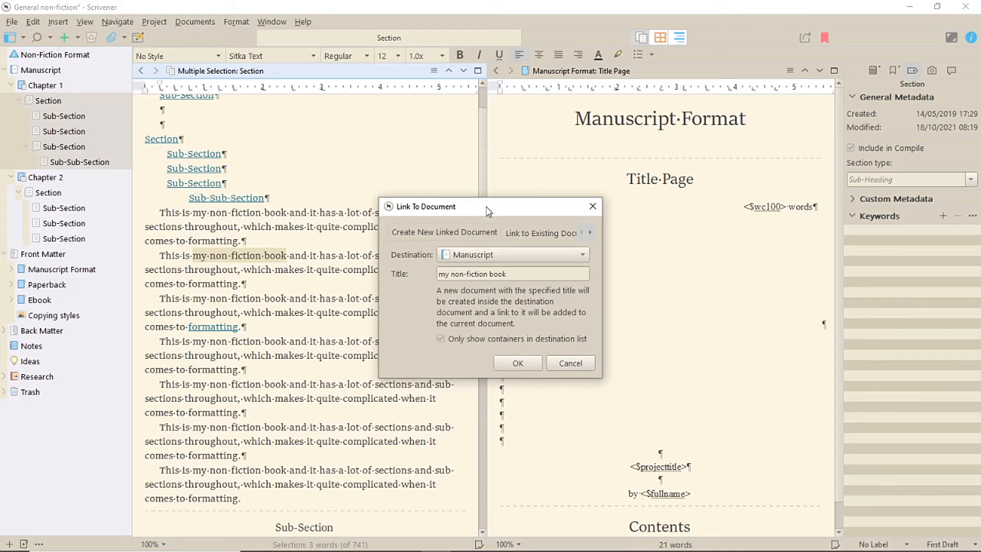
- Create a linked document titled "my non-fiction book new page" inside Contents, allowing non-container destinations
{"action": "left_click", "coordinate": [445, 340]}
{"action": "left_click", "coordinate": [566, 255]}
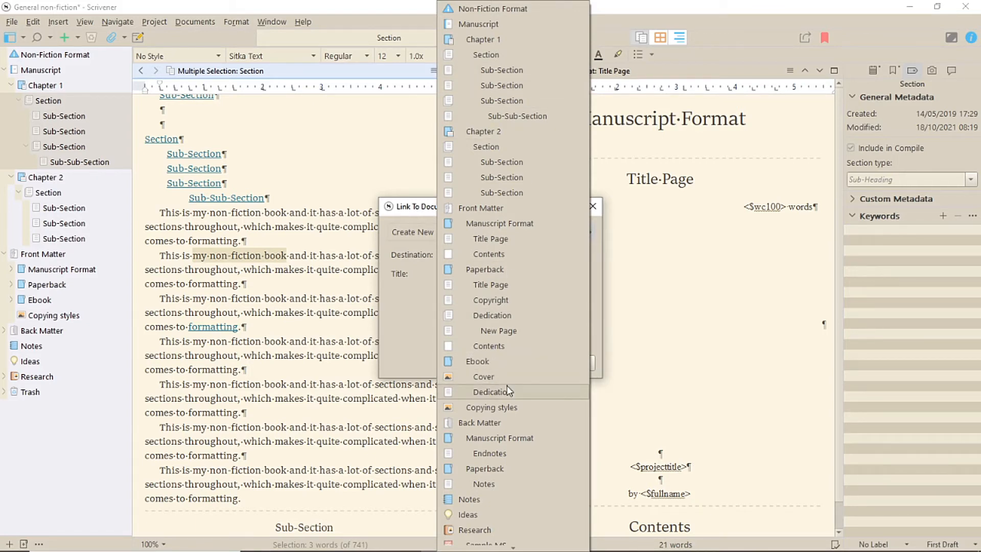
{"action": "left_click", "coordinate": [525, 255]}
{"action": "left_click", "coordinate": [545, 272]}
{"action": "type", "text": "new page"}
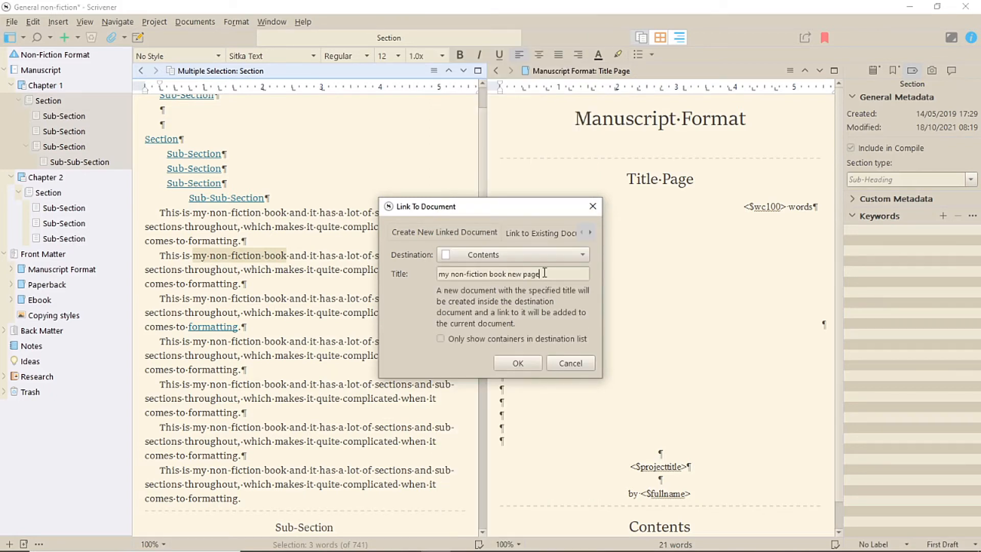
{"action": "left_click", "coordinate": [504, 361]}
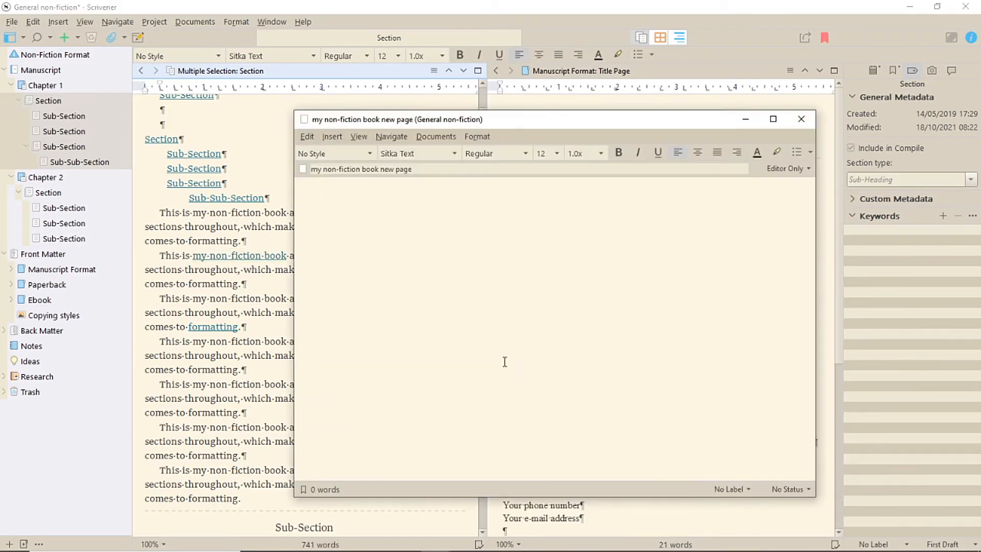
- Enter placeholder text "hfjhfhfhjkhsdjkhjsdkf" in the new linked document and close its window
{"action": "type", "text": "hfjhfhfhjkhsdjkhjsdkf"}
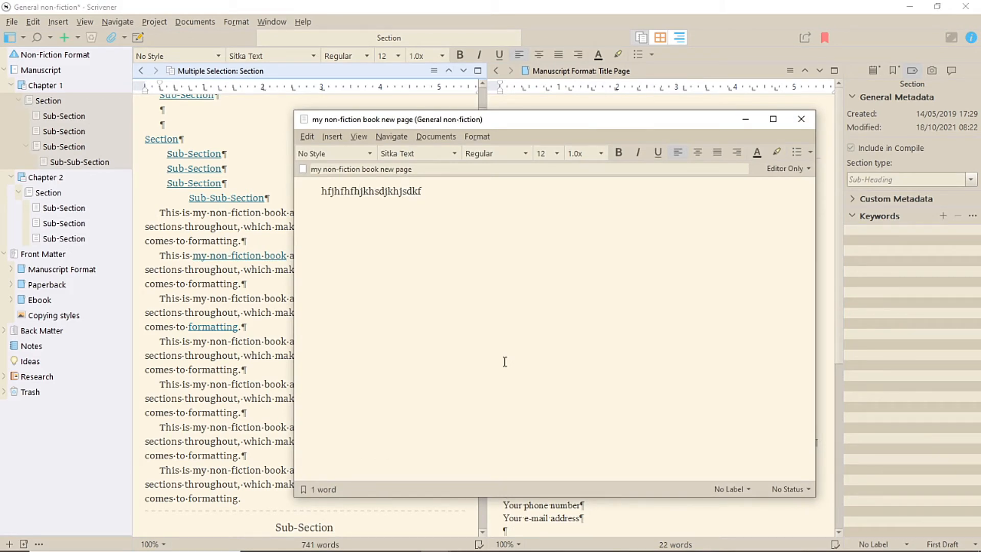
{"action": "left_click", "coordinate": [801, 119]}
- Expand Manuscript Format and Contents in the binder to inspect the new linked document
{"action": "left_click", "coordinate": [11, 269]}
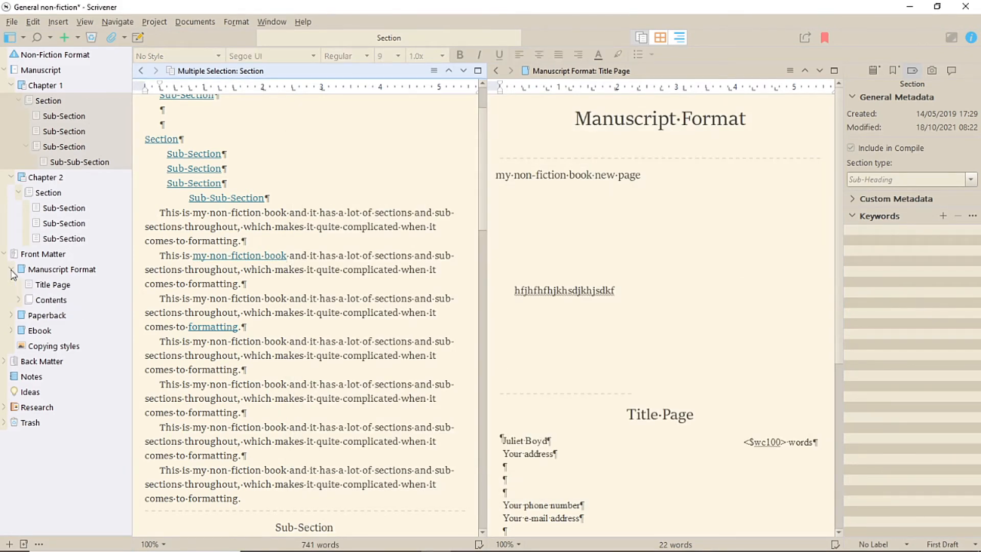
{"action": "left_click", "coordinate": [19, 300]}
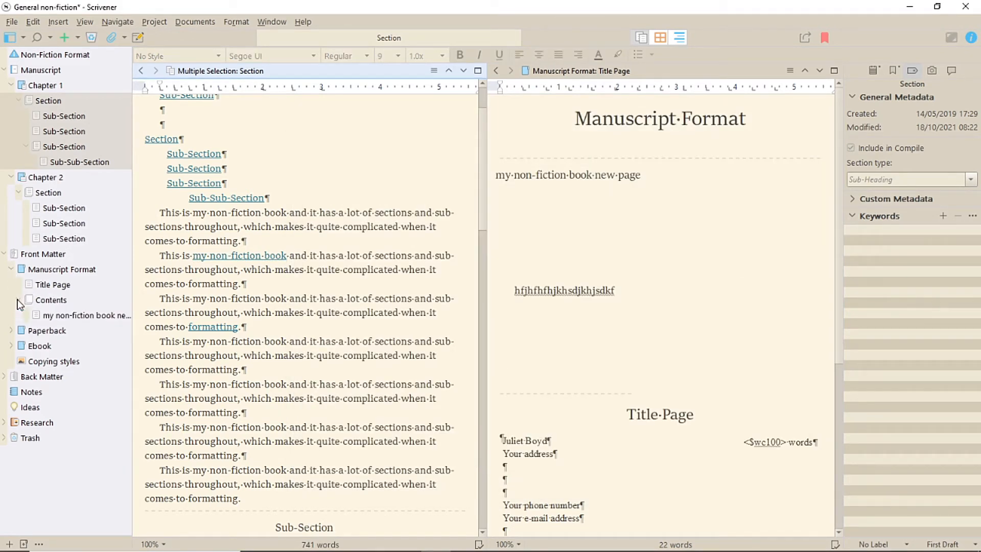
{"action": "left_click", "coordinate": [66, 316]}
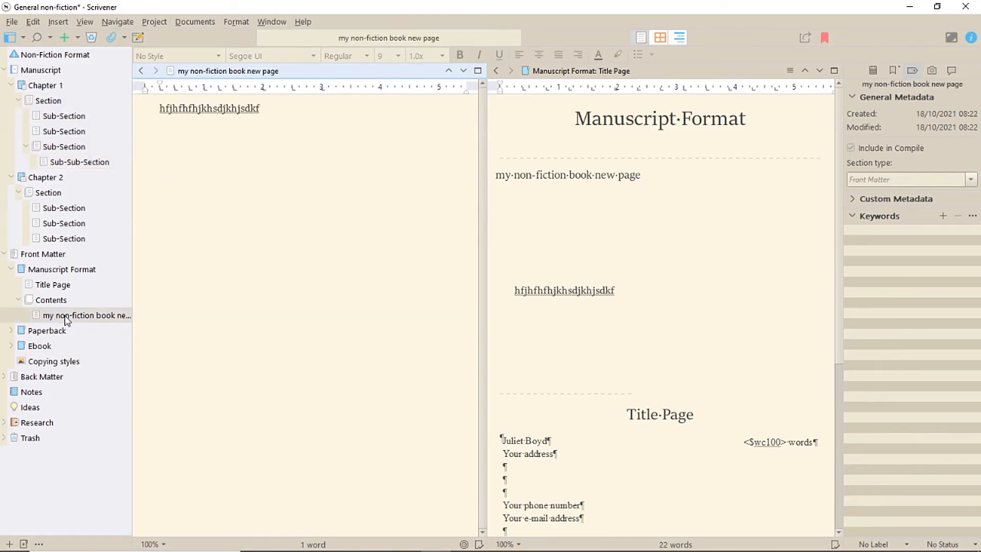
{"action": "left_click", "coordinate": [60, 303]}
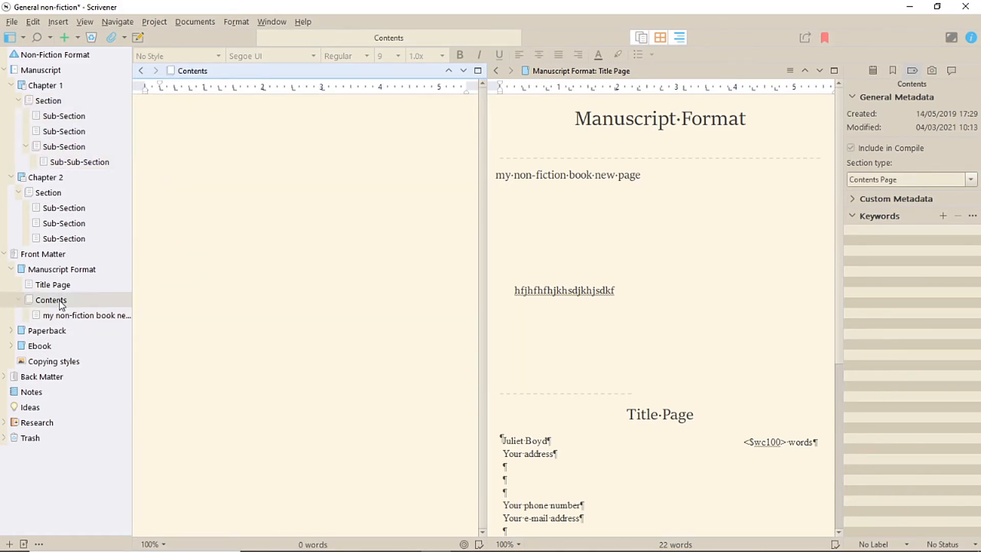
- Set the Document Links behaviour option to open clicked Scrivener links in the Other Editor and confirm
{"action": "left_click", "coordinate": [45, 86]}
{"action": "left_click", "coordinate": [11, 22]}
{"action": "left_click", "coordinate": [47, 354]}
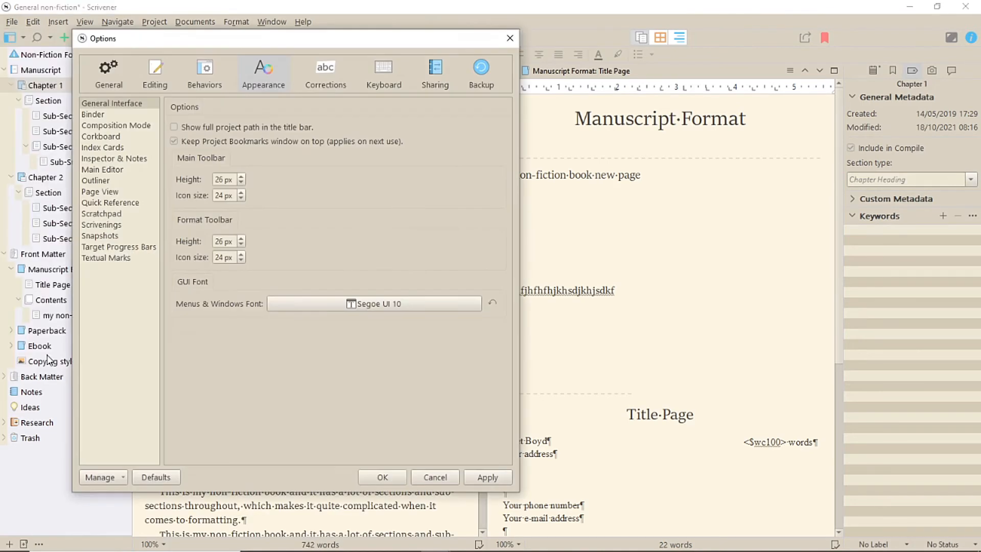
{"action": "left_click", "coordinate": [209, 71]}
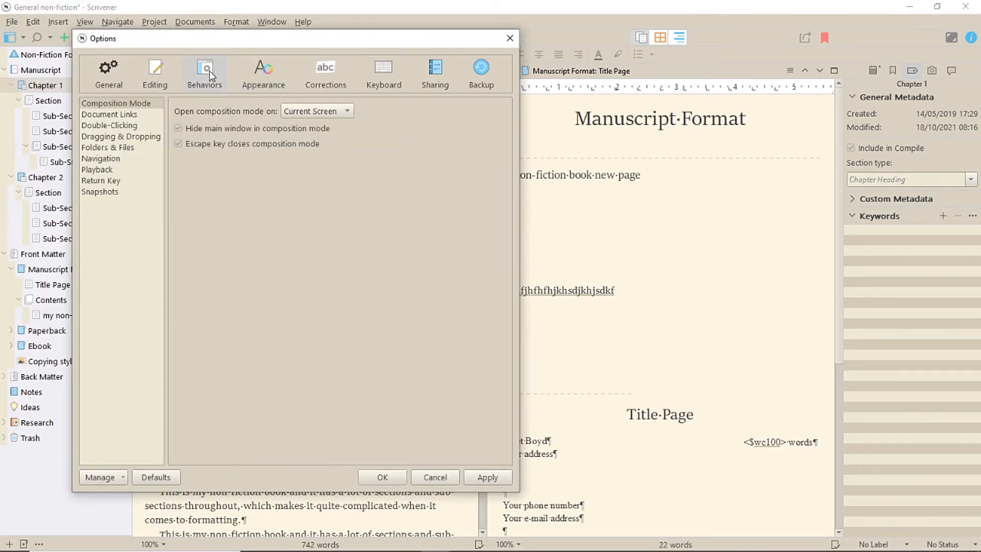
{"action": "left_click", "coordinate": [136, 115]}
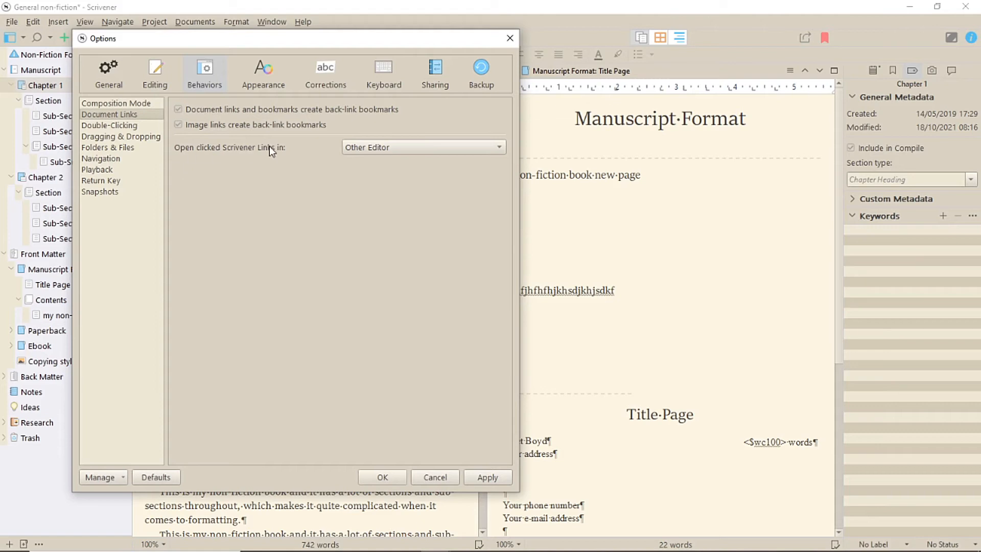
{"action": "left_click", "coordinate": [415, 147]}
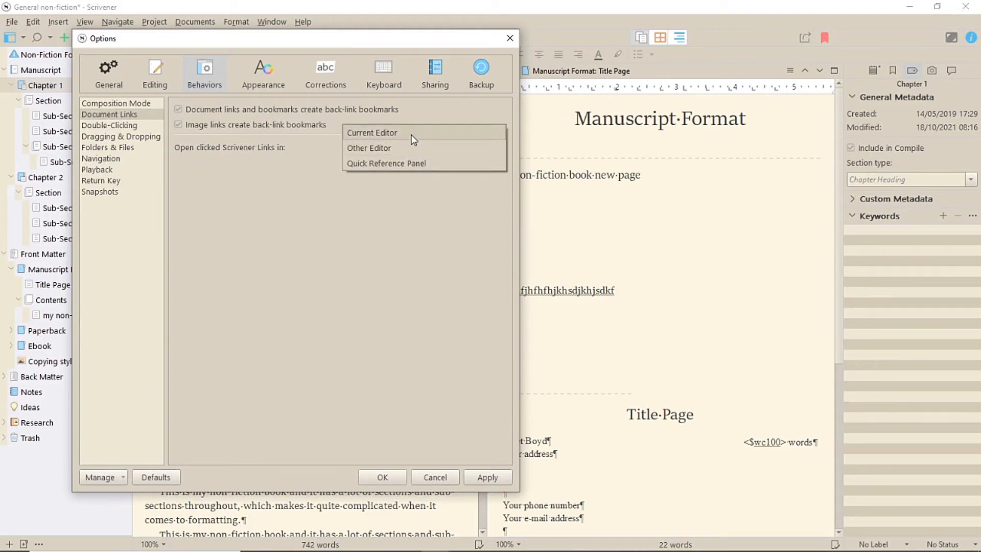
{"action": "left_click", "coordinate": [403, 148]}
{"action": "left_click", "coordinate": [380, 477]}
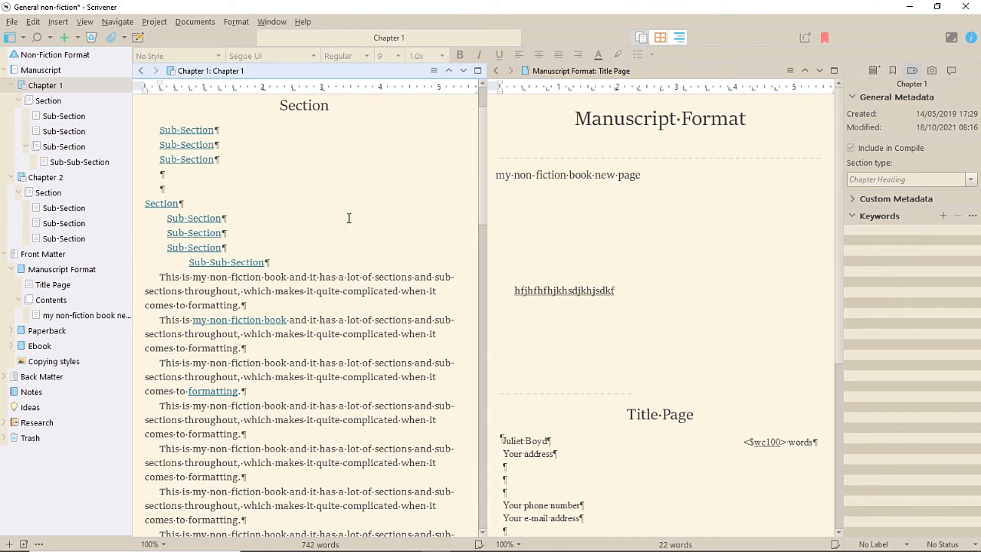
- Rename Chapter 1's first two sub-sections in the binder as "Sub-Section 1" and "This is not a sub-section"
{"action": "double_click", "coordinate": [90, 117]}
{"action": "type", "text": "1"}
{"action": "key", "text": "Return"}
{"action": "double_click", "coordinate": [90, 131]}
{"action": "type", "text": "This is not a sub-section"}
{"action": "key", "text": "Return"}
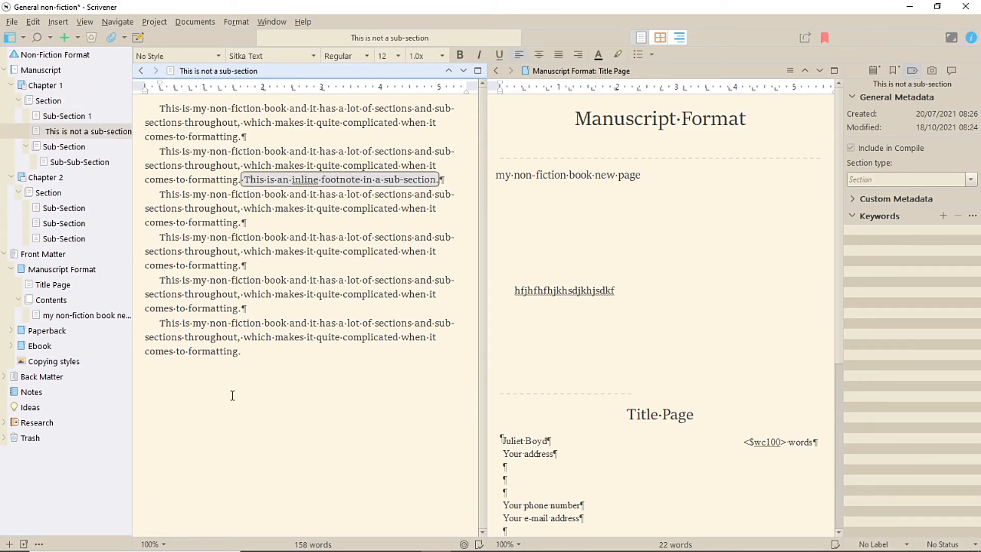
- Update the first sub-section link in Chapter 1's Section text to use its target document's title
{"action": "left_click", "coordinate": [55, 96]}
{"action": "right_click", "coordinate": [200, 132]}
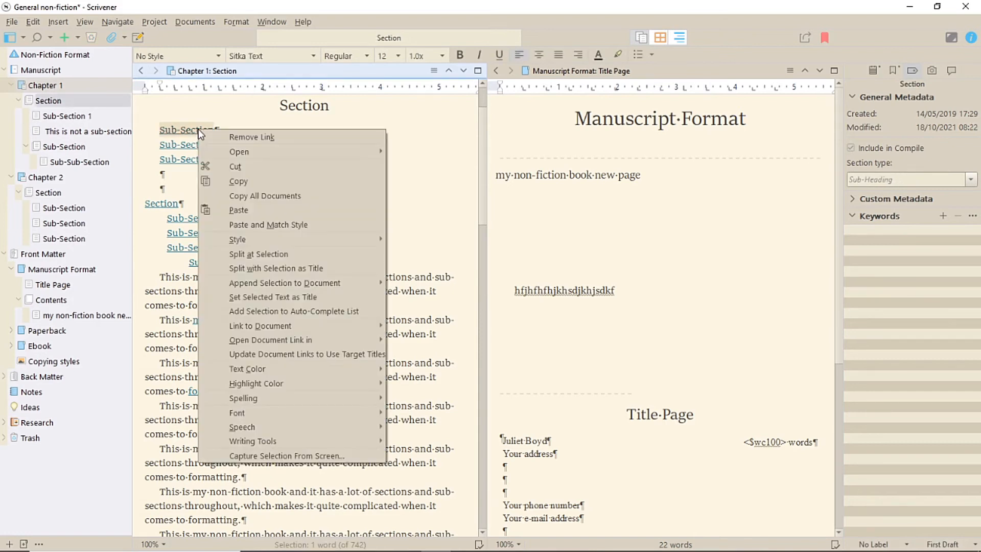
{"action": "left_click", "coordinate": [337, 354]}
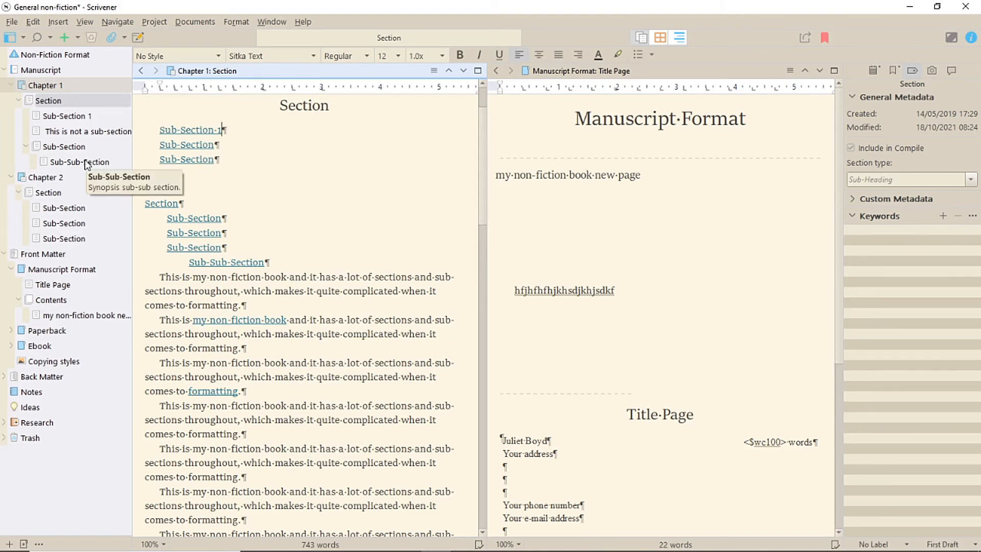
- Rename Chapter 2's first sub-section as "Sub-Section 2" and update all selected links in Chapter 1's Section to target titles
{"action": "double_click", "coordinate": [94, 208]}
{"action": "type", "text": "2"}
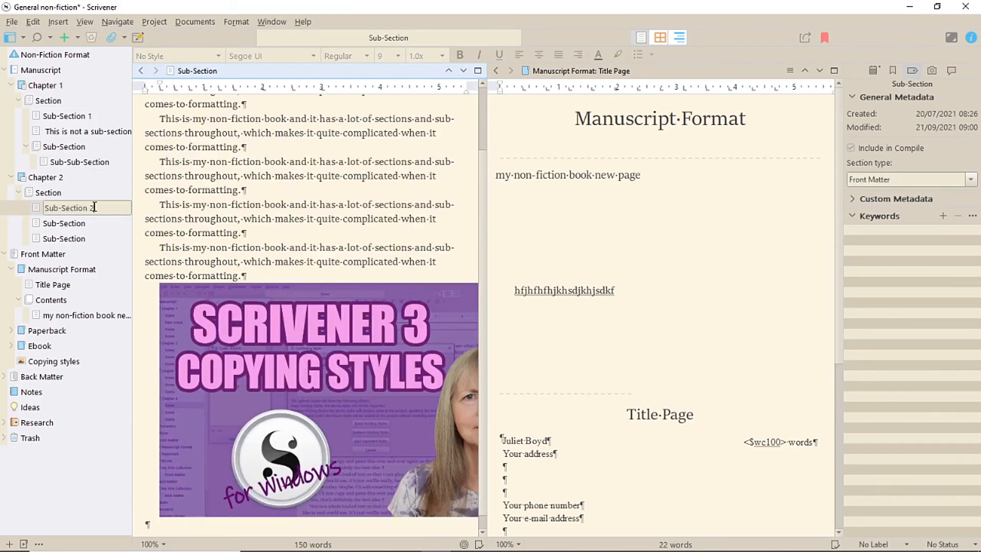
{"action": "left_click", "coordinate": [56, 86]}
{"action": "left_click_drag", "start_coordinate": [159, 129], "coordinate": [271, 262]}
{"action": "right_click", "coordinate": [206, 226]}
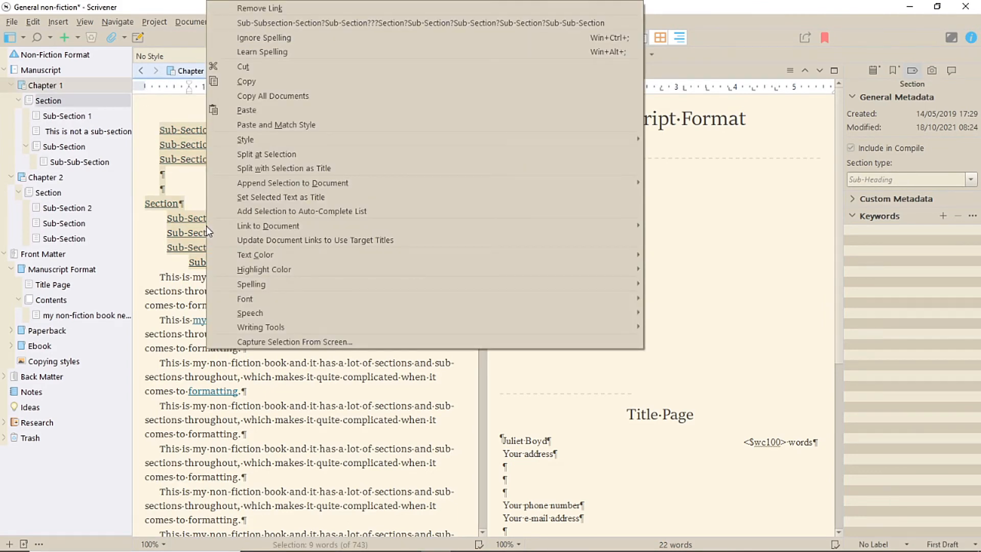
{"action": "left_click", "coordinate": [275, 240]}
{"action": "left_click", "coordinate": [410, 202]}
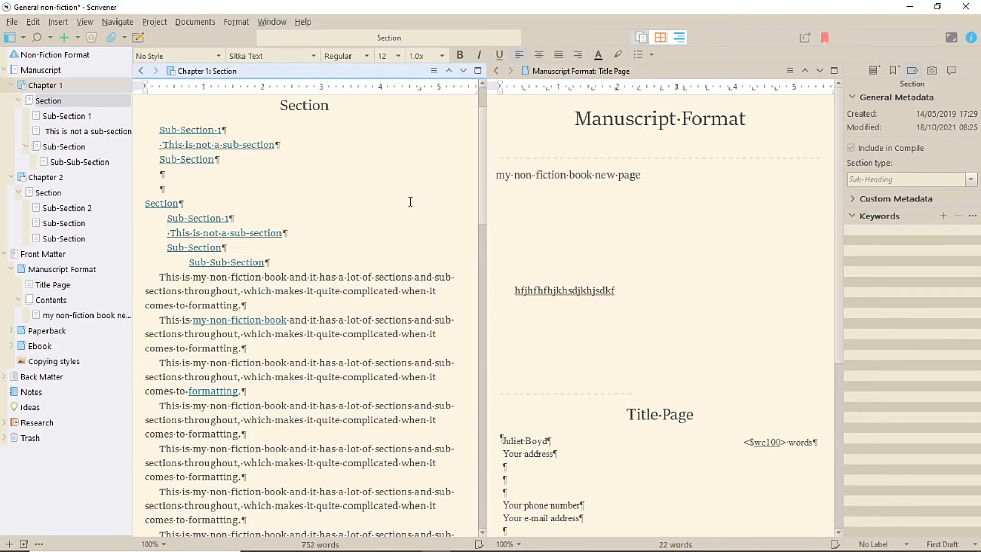
- Open the Links colour setting under Appearance, Textual Marks, Colors in the application options
{"action": "left_click", "coordinate": [11, 21]}
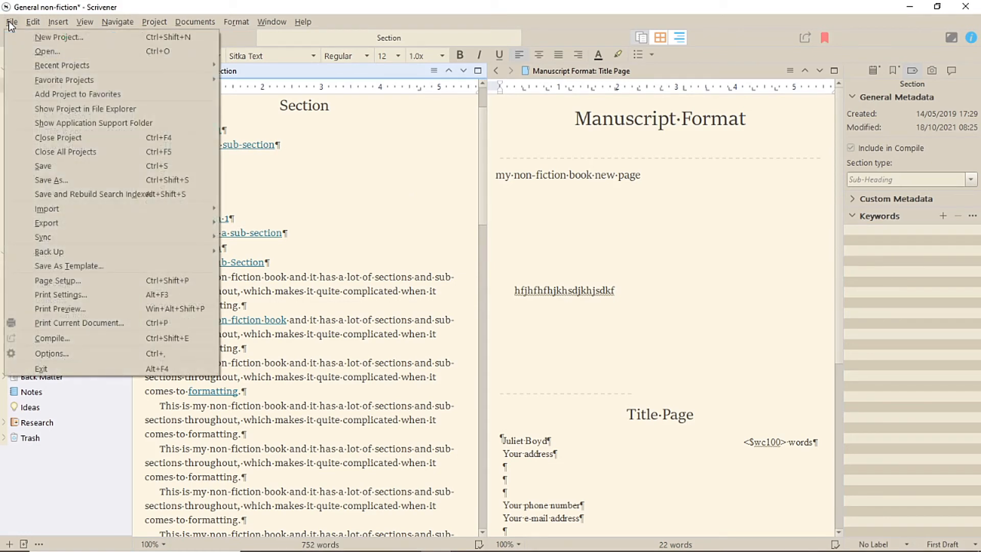
{"action": "left_click", "coordinate": [53, 354]}
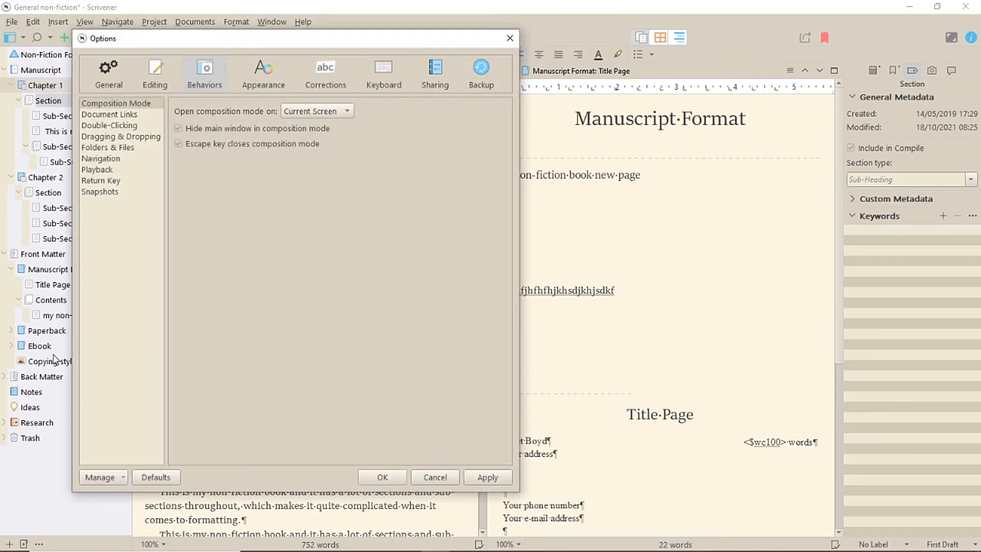
{"action": "left_click", "coordinate": [248, 73]}
{"action": "left_click", "coordinate": [113, 259]}
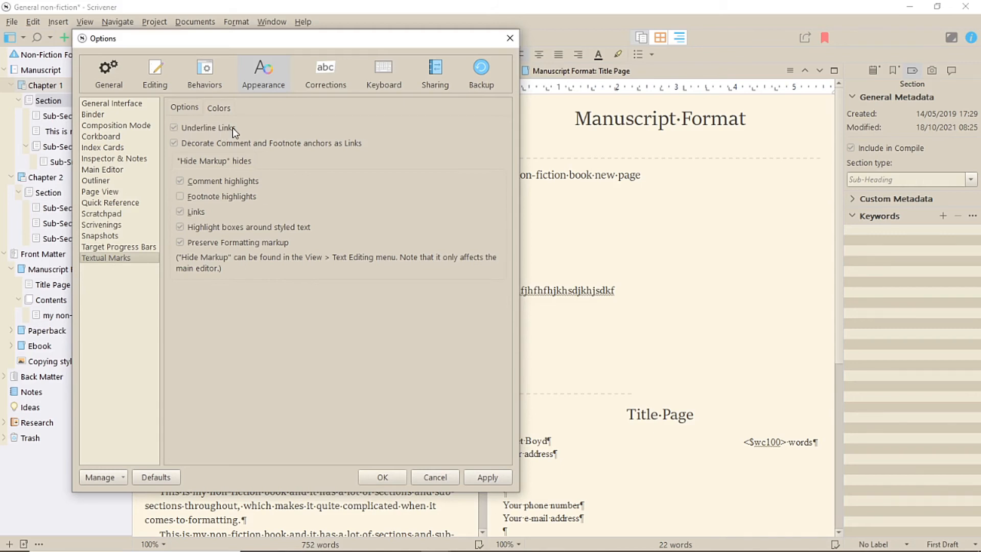
{"action": "left_click", "coordinate": [219, 108]}
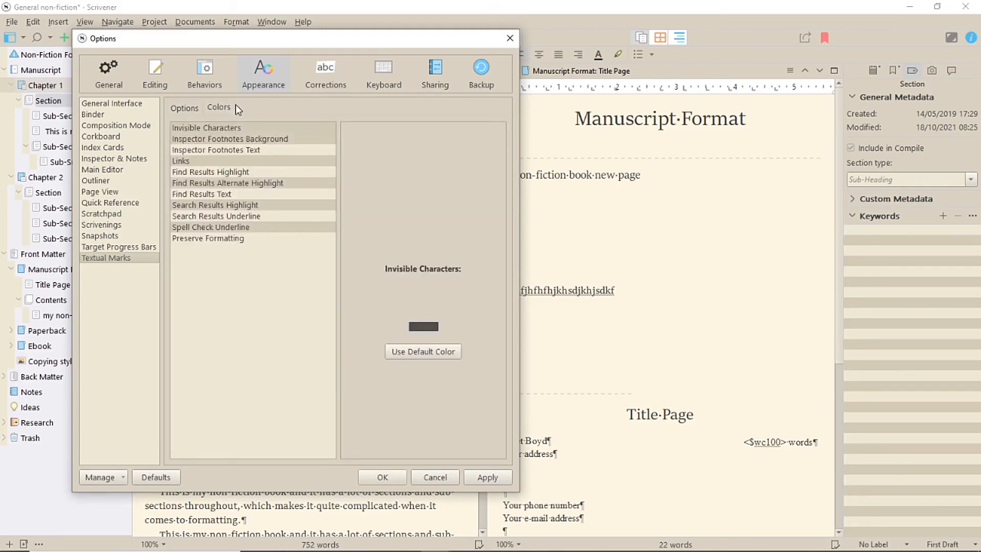
{"action": "left_click", "coordinate": [182, 162]}
{"action": "left_click", "coordinate": [423, 326]}
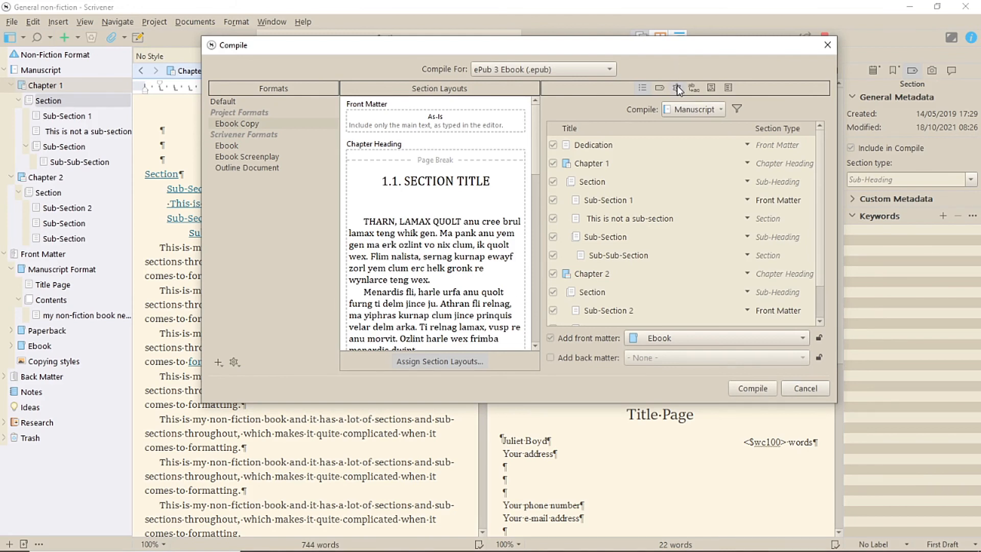
- Tick Convert document links to HTML links in the Compile settings and close the dialog
{"action": "left_click", "coordinate": [676, 86]}
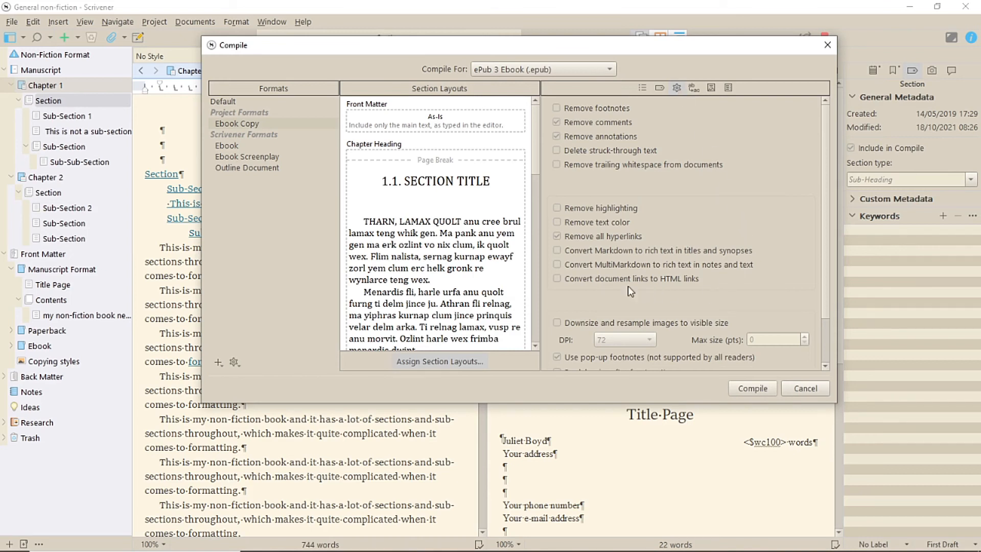
{"action": "left_click", "coordinate": [557, 278]}
{"action": "key", "text": "Escape"}
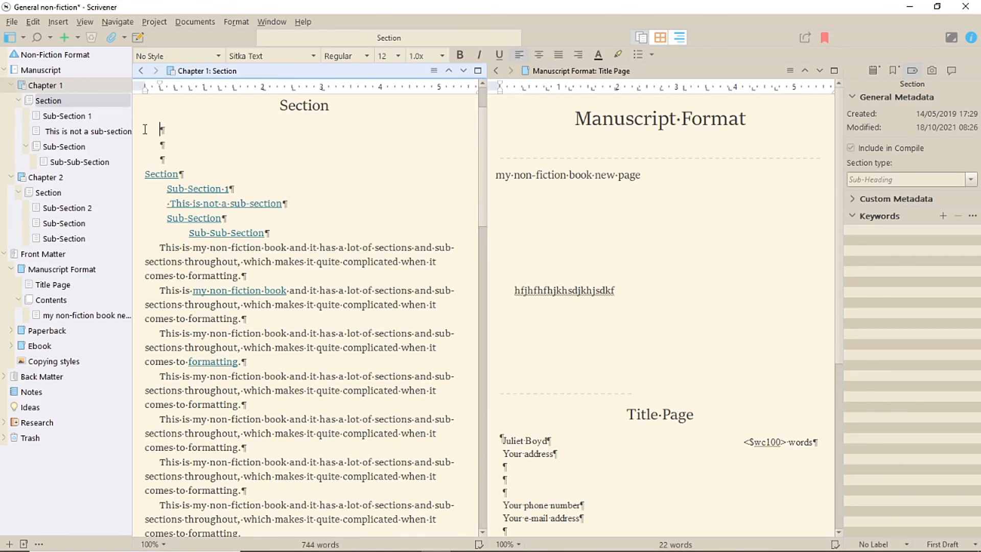
- Remove the document link from "my non-fiction book" in the Section's body text
{"action": "right_click", "coordinate": [223, 296]}
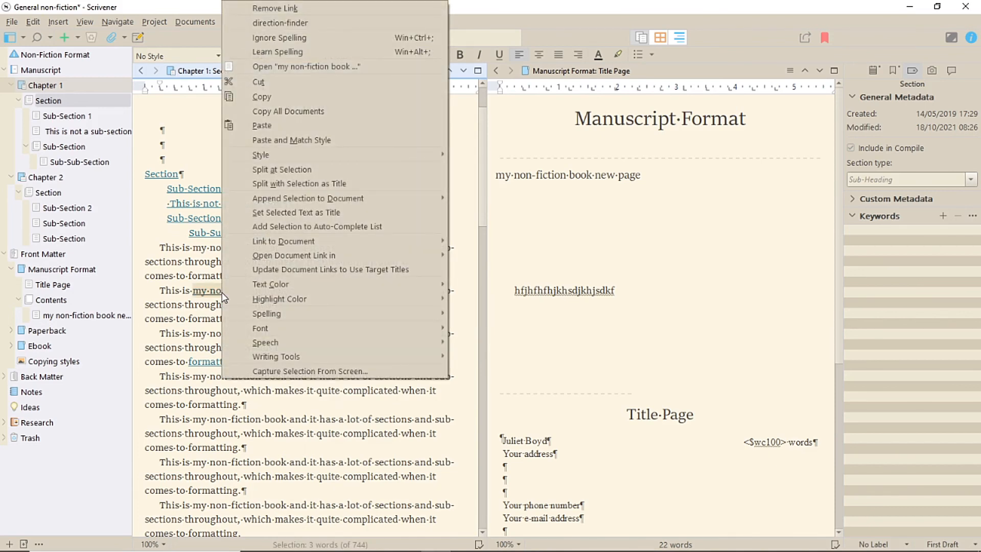
{"action": "left_click", "coordinate": [299, 9]}
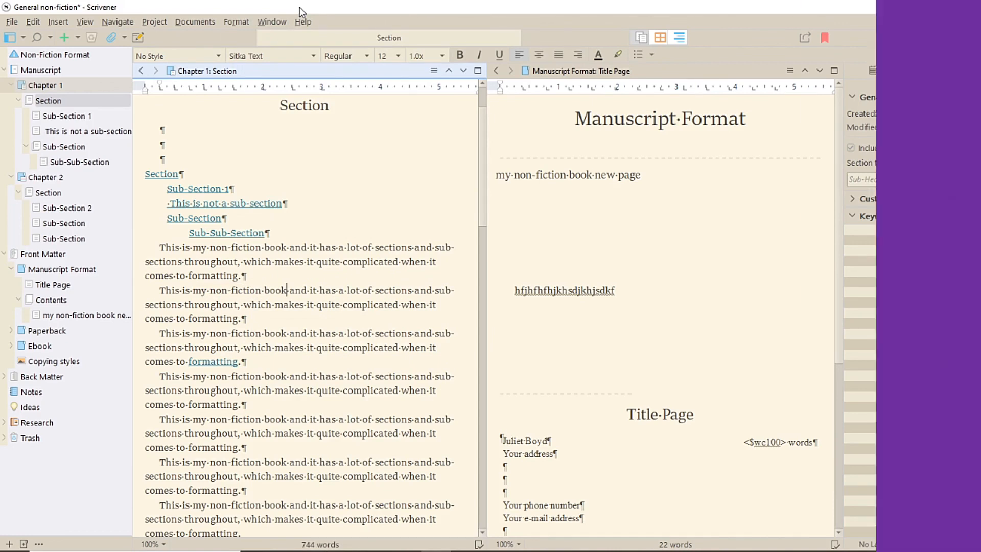